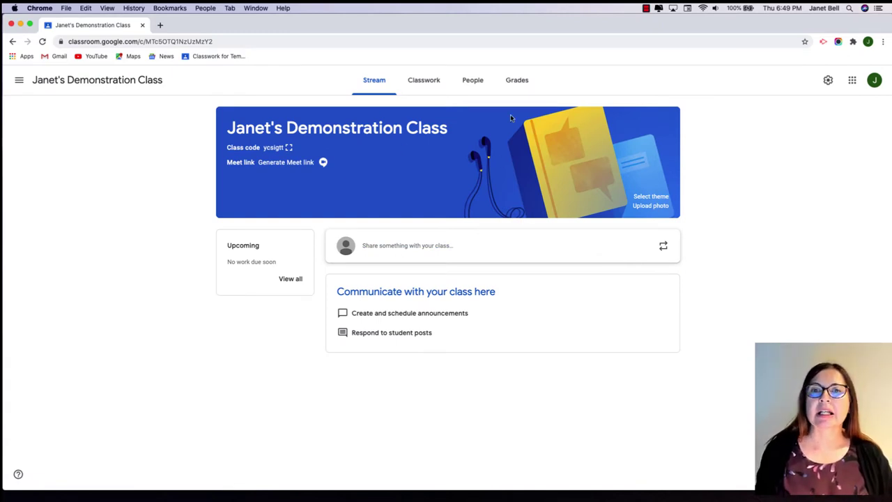
Step: Assign 'Upload a photo' with instructions 'Upload a photo and then I'll annotate on it', then view the stream
{"action": "left_click", "coordinate": [433, 91]}
{"action": "left_click", "coordinate": [313, 117]}
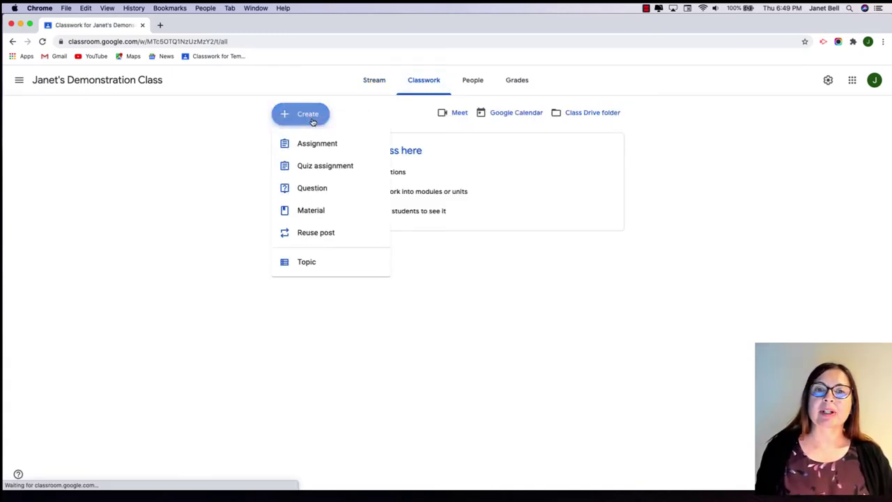
{"action": "left_click", "coordinate": [313, 142]}
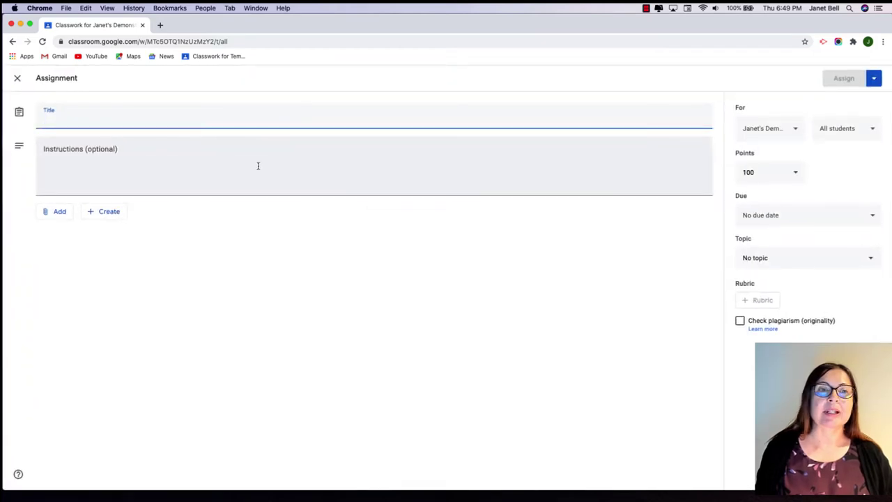
{"action": "type", "text": "Upload a photo"}
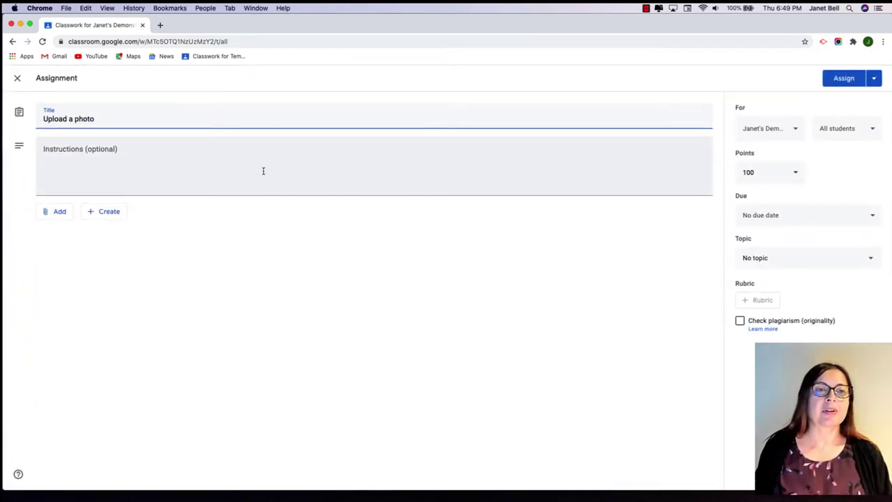
{"action": "left_click", "coordinate": [262, 171]}
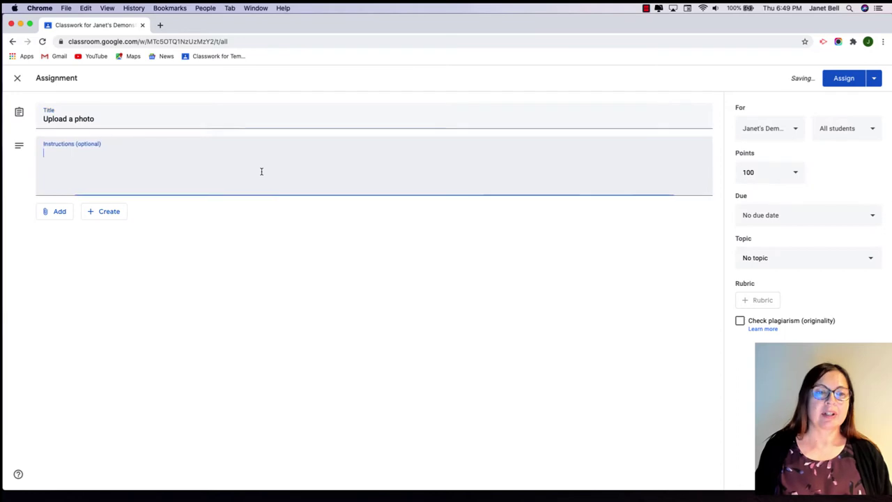
{"action": "type", "text": "Upload a photo a"}
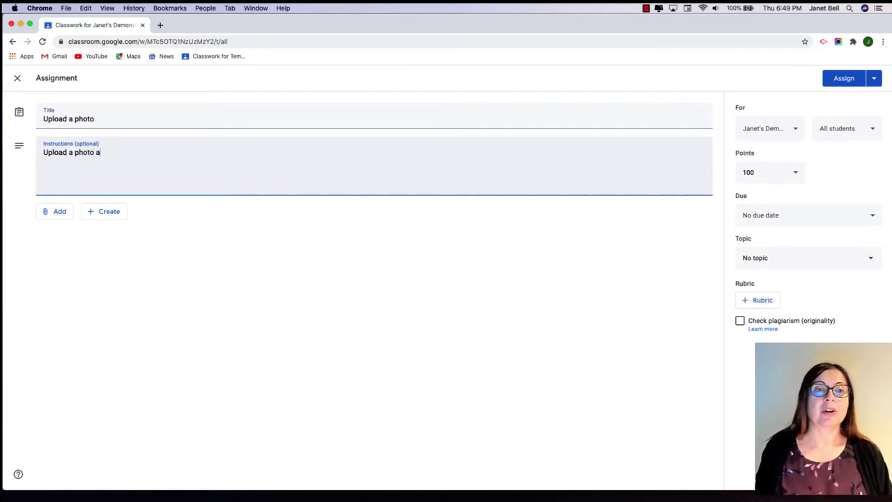
{"action": "type", "text": "nd then I'll a"}
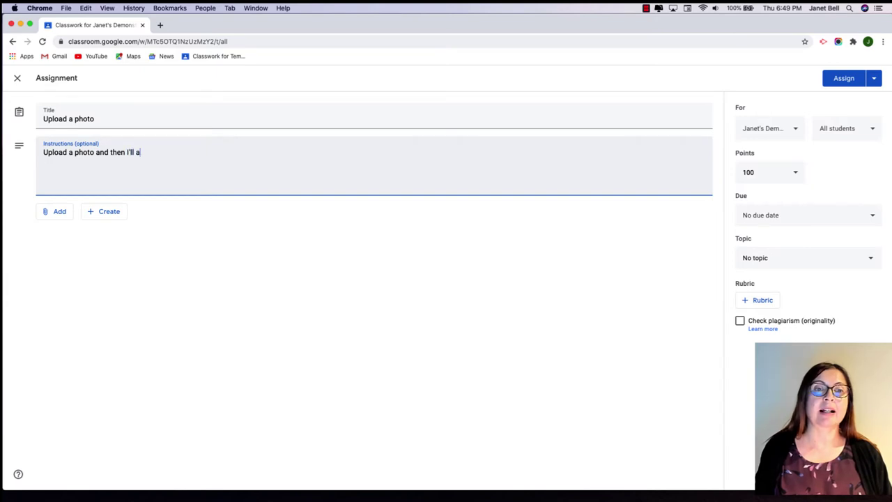
{"action": "type", "text": "nnotate on it."}
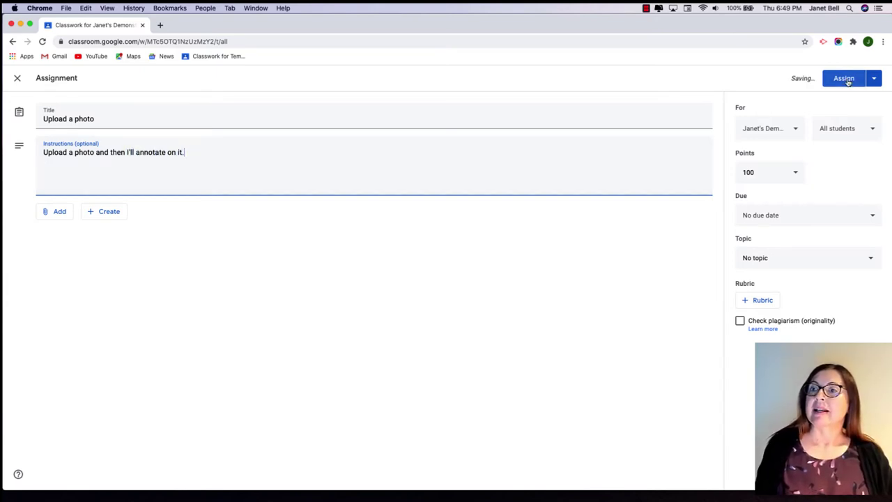
{"action": "left_click", "coordinate": [846, 79]}
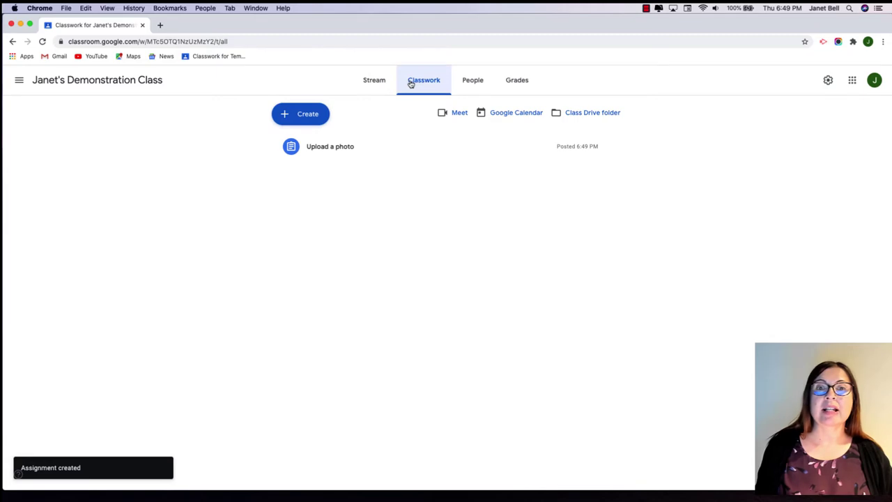
{"action": "left_click", "coordinate": [359, 83]}
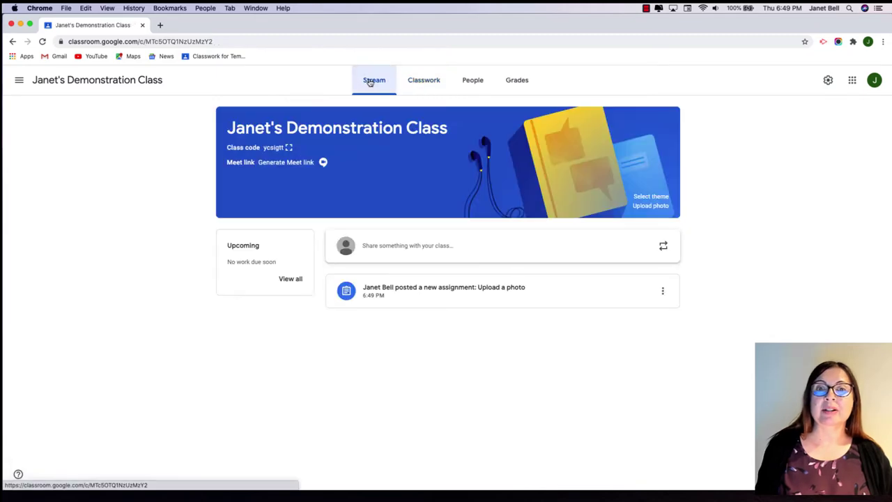
Step: Open the Upload a photo assignment and attach the response photo from Google Drive
{"action": "left_click", "coordinate": [288, 147]}
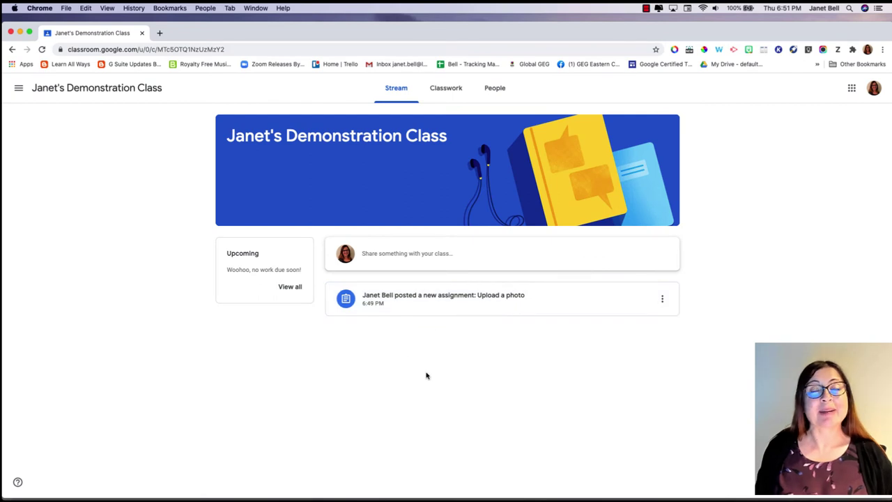
{"action": "left_click", "coordinate": [390, 297]}
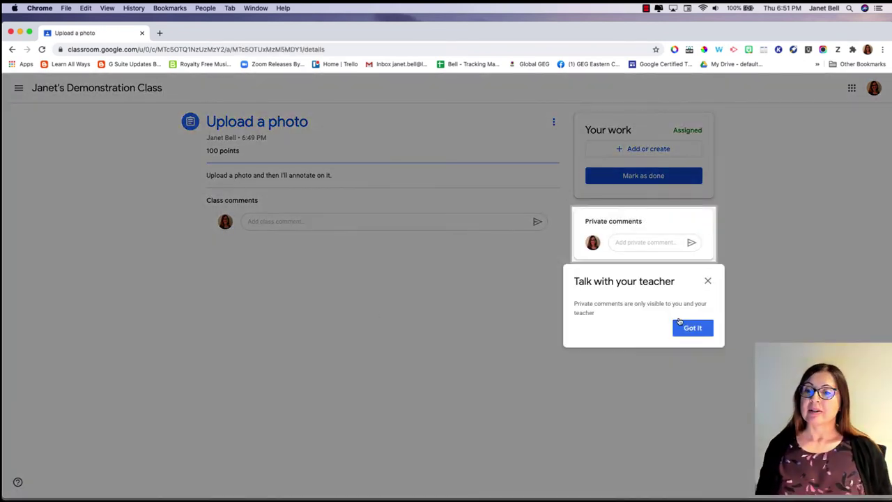
{"action": "left_click", "coordinate": [682, 324]}
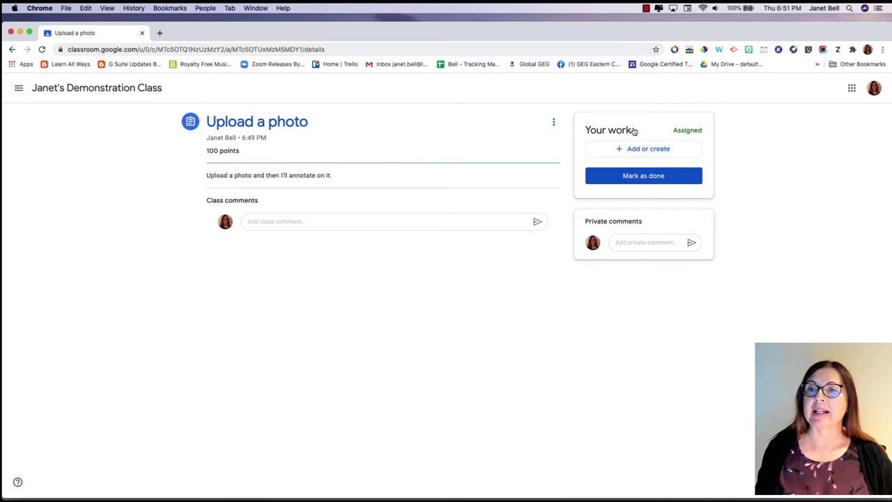
{"action": "left_click", "coordinate": [604, 152]}
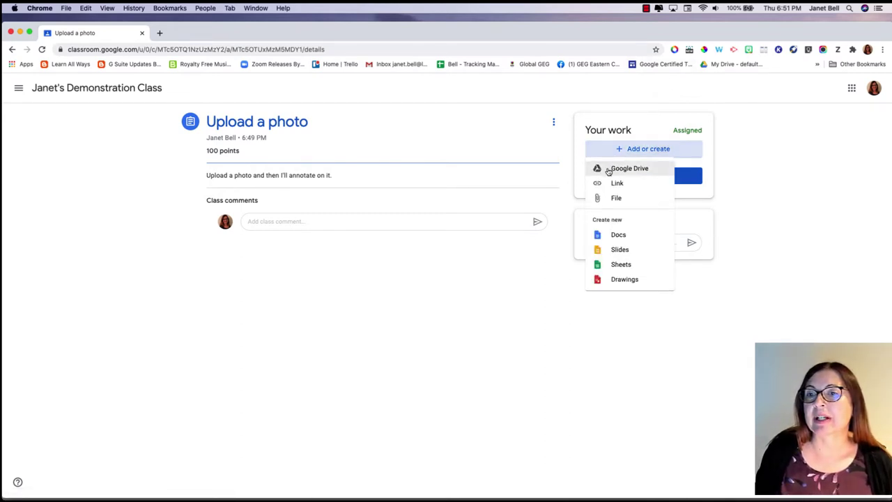
{"action": "left_click", "coordinate": [608, 171]}
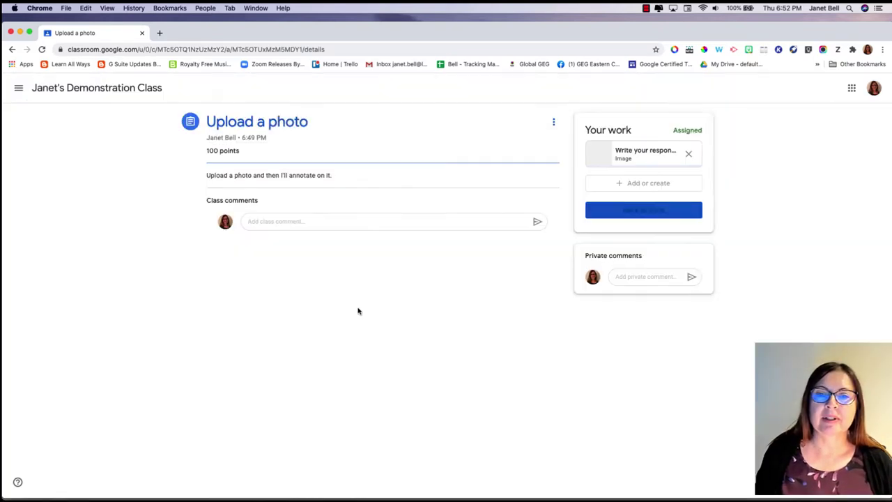
{"action": "double_click", "coordinate": [360, 311]}
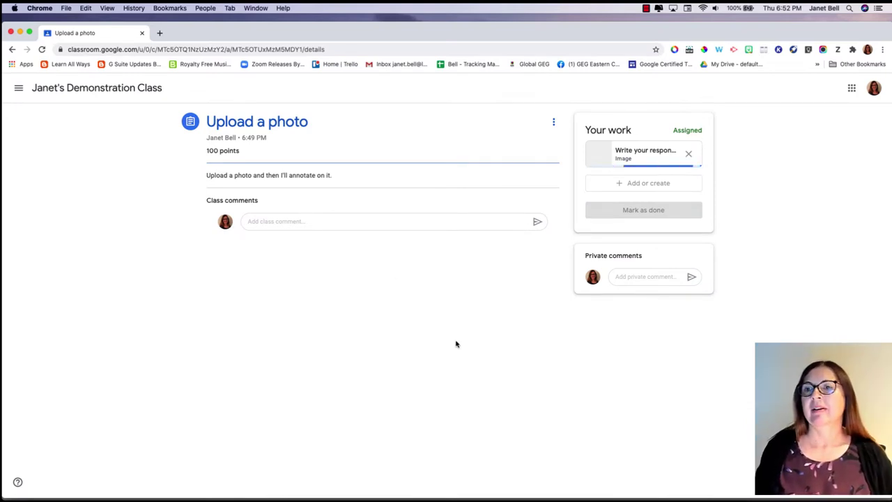
Step: Send the teacher the private comment 'Here it is!'
{"action": "left_click", "coordinate": [635, 277]}
{"action": "type", "text": "Here i"}
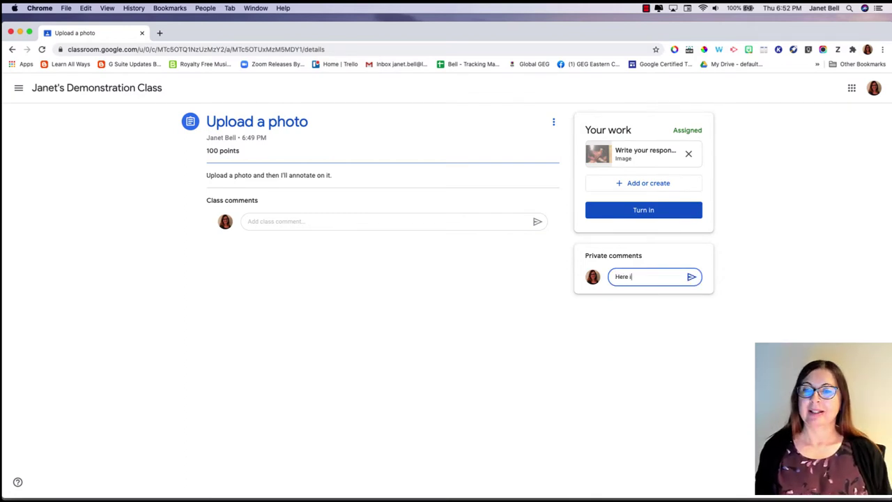
{"action": "type", "text": "t is!"}
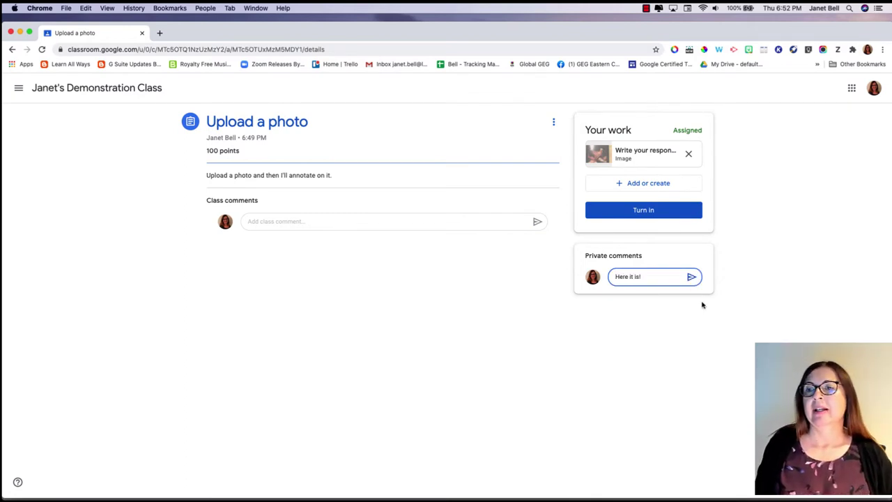
{"action": "left_click", "coordinate": [691, 278]}
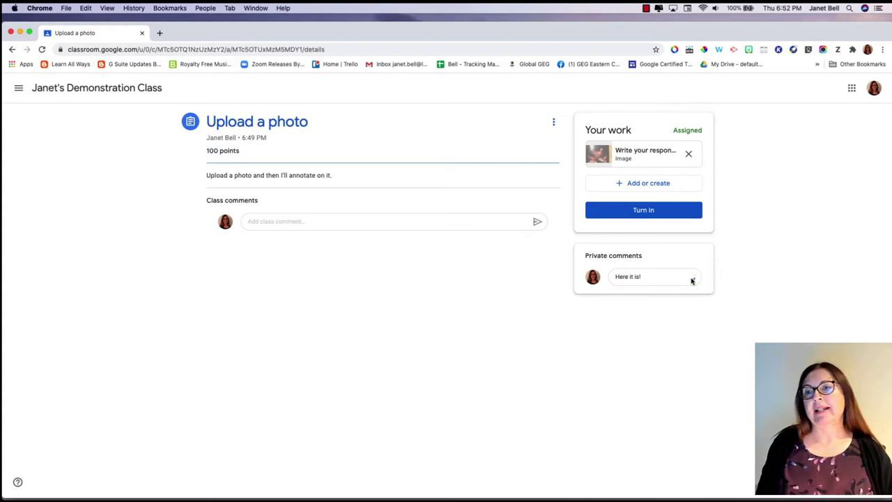
Step: Turn in the photo, then open the assignment's turned-in submissions from Classwork
{"action": "left_click", "coordinate": [641, 213]}
{"action": "left_click", "coordinate": [570, 319]}
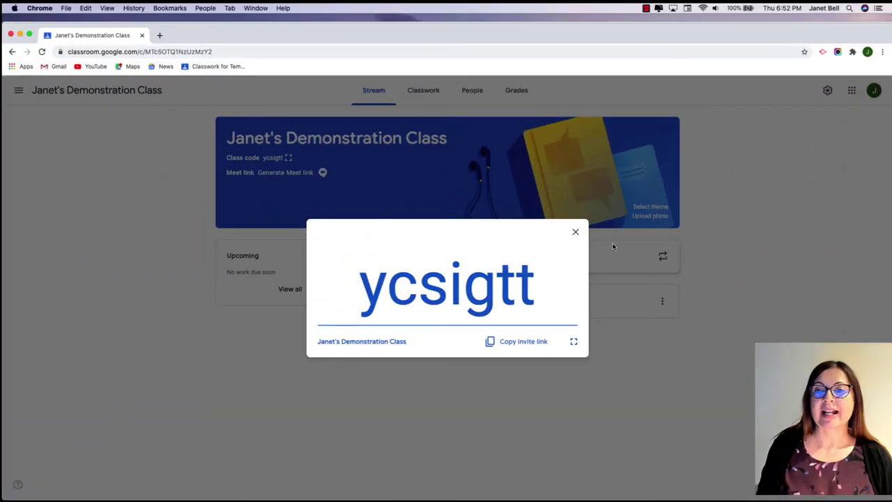
{"action": "left_click", "coordinate": [575, 231]}
{"action": "left_click", "coordinate": [434, 92]}
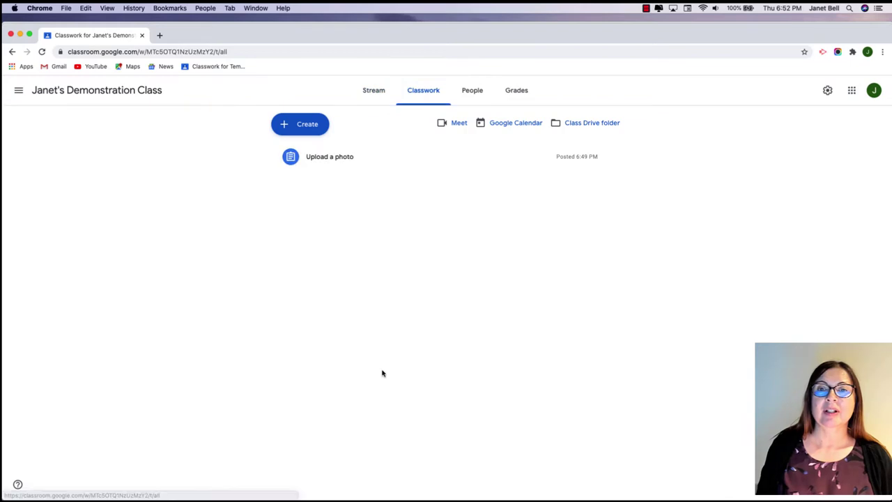
{"action": "left_click", "coordinate": [331, 157]}
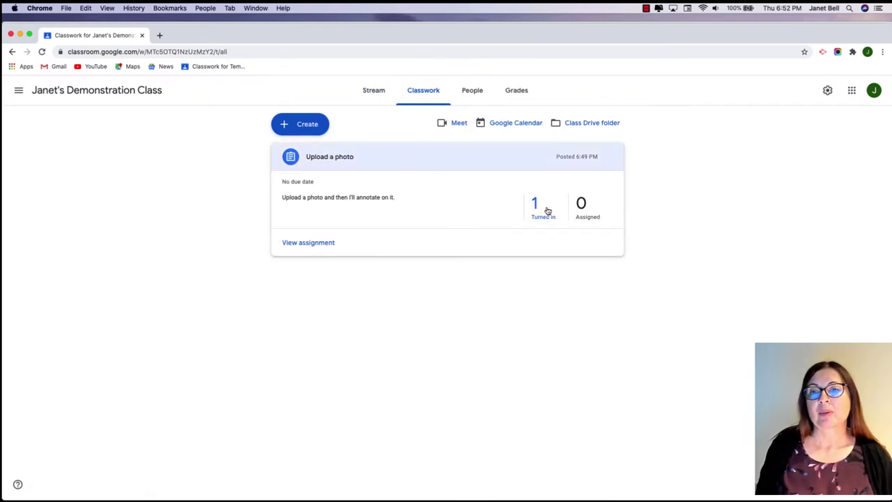
{"action": "left_click", "coordinate": [535, 207]}
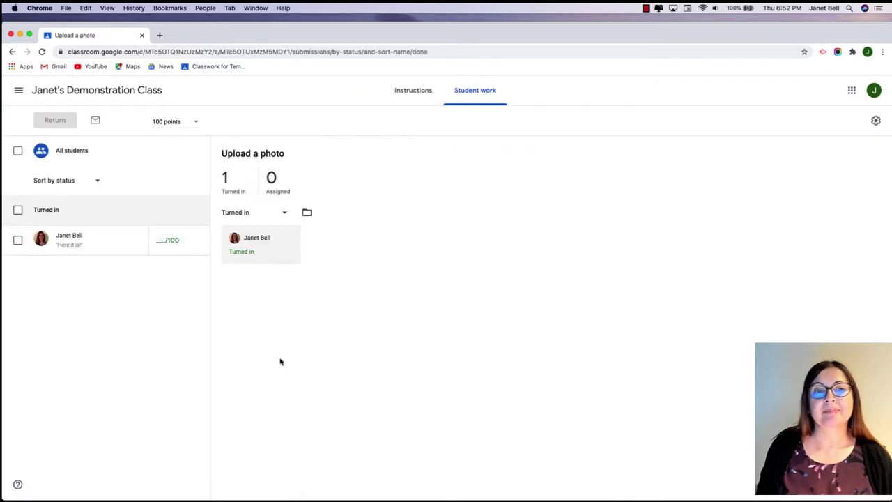
Step: Annotate a spot on the hands in the student's photo with 'Fingernail' and start returning the work
{"action": "left_click", "coordinate": [255, 261]}
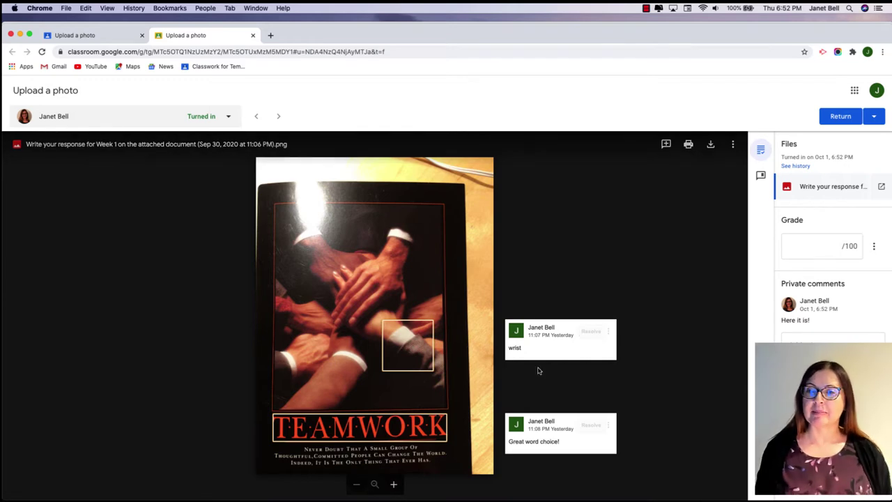
{"action": "left_click_drag", "start_coordinate": [333, 261], "coordinate": [357, 277]}
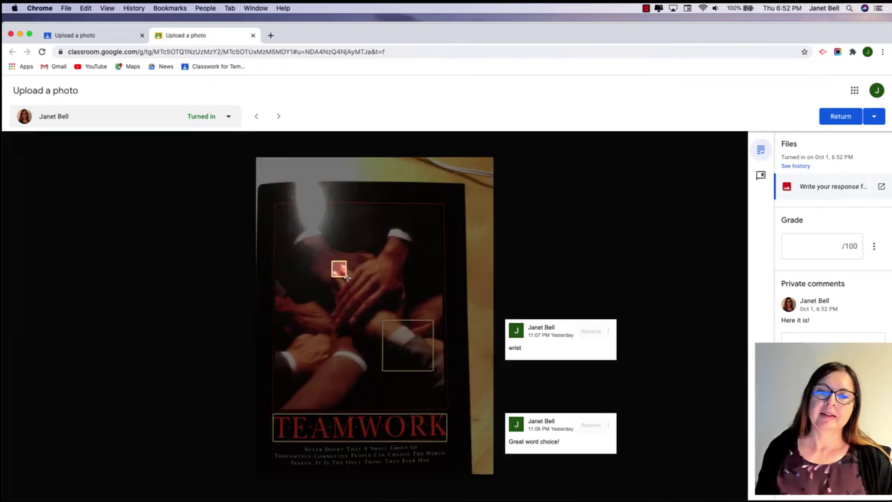
{"action": "type", "text": "F"}
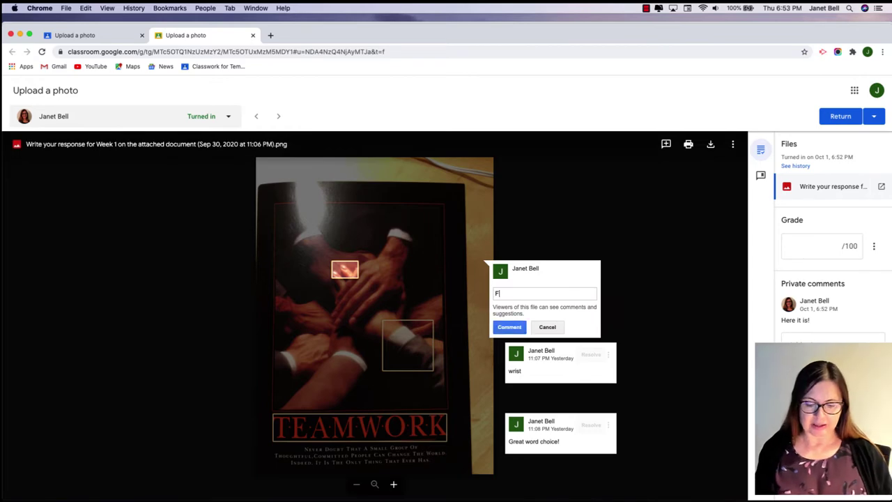
{"action": "type", "text": "ingernail"}
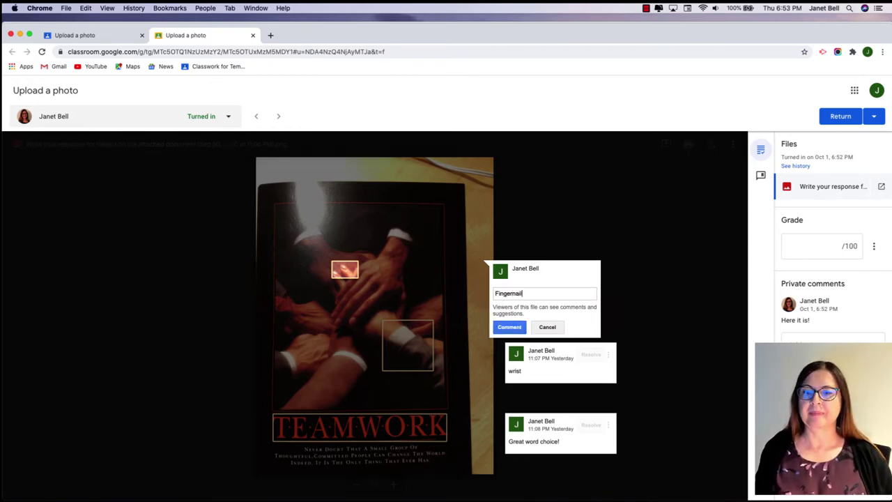
{"action": "left_click", "coordinate": [502, 327]}
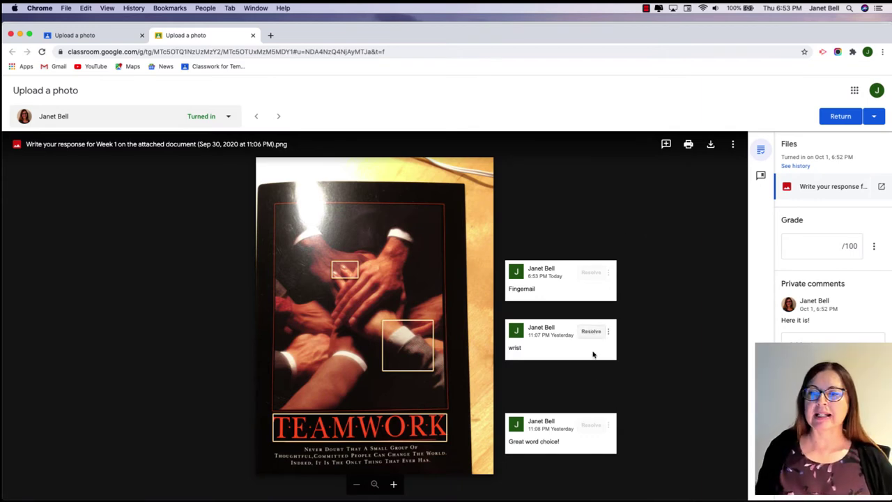
{"action": "left_click", "coordinate": [807, 342]}
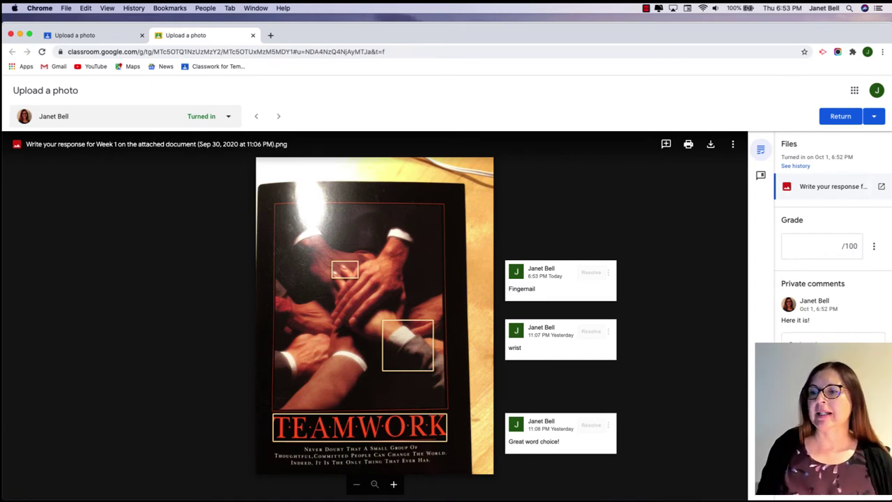
{"action": "left_click", "coordinate": [843, 117]}
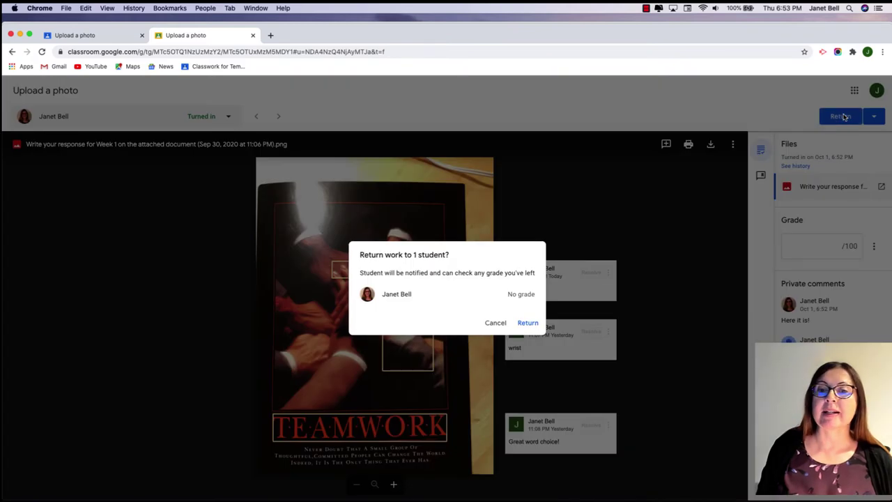
Step: Confirm returning the work ungraded and switch to the student's browser window
{"action": "left_click", "coordinate": [526, 324]}
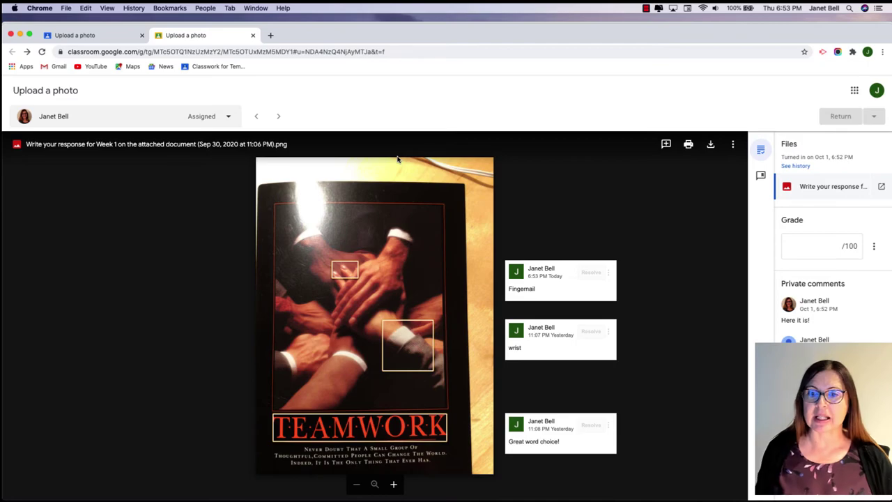
{"action": "key", "text": "ctrl+Up"}
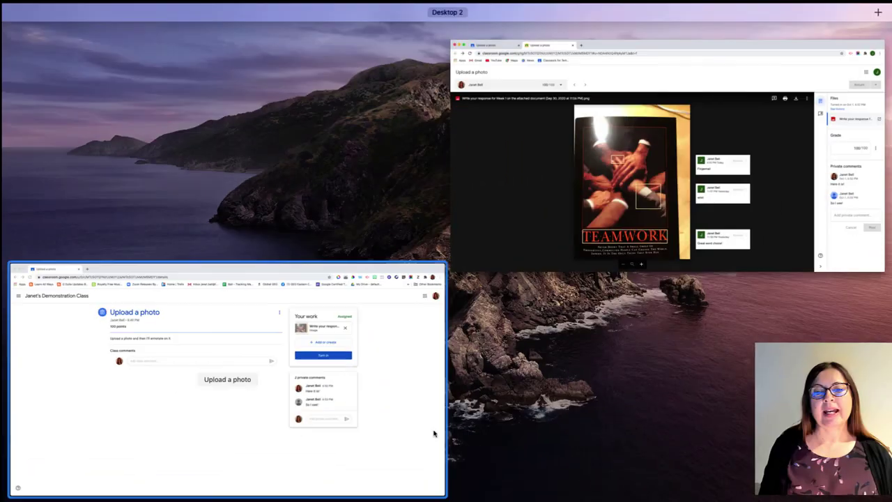
{"action": "left_click", "coordinate": [392, 437]}
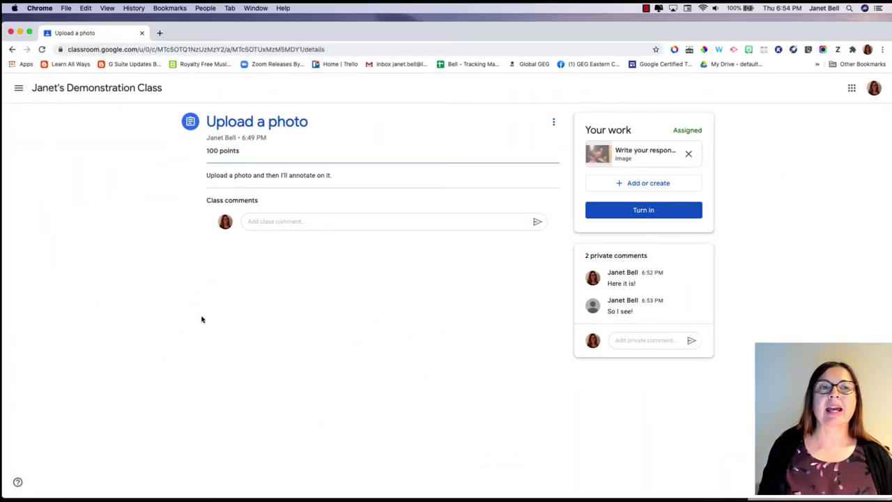
Step: Open the returned photo in its own Google Drive tab to see the teacher's comments
{"action": "left_click", "coordinate": [597, 159]}
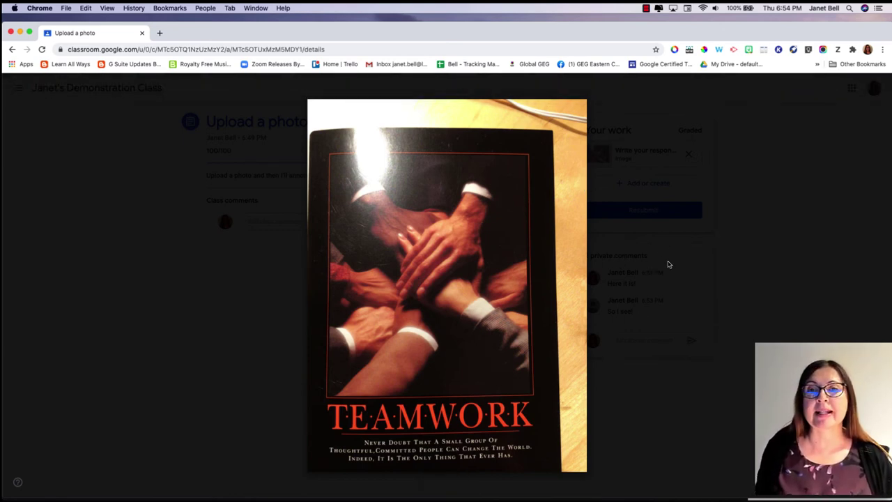
{"action": "left_click", "coordinate": [879, 87]}
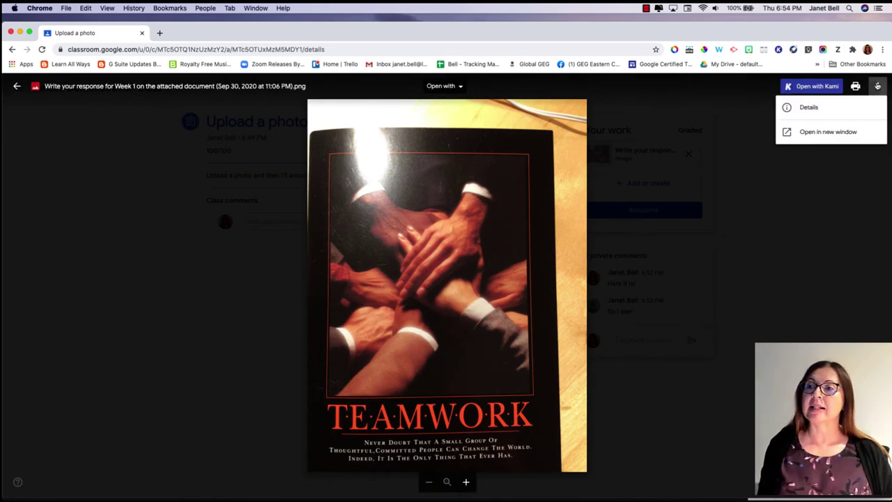
{"action": "left_click", "coordinate": [830, 133]}
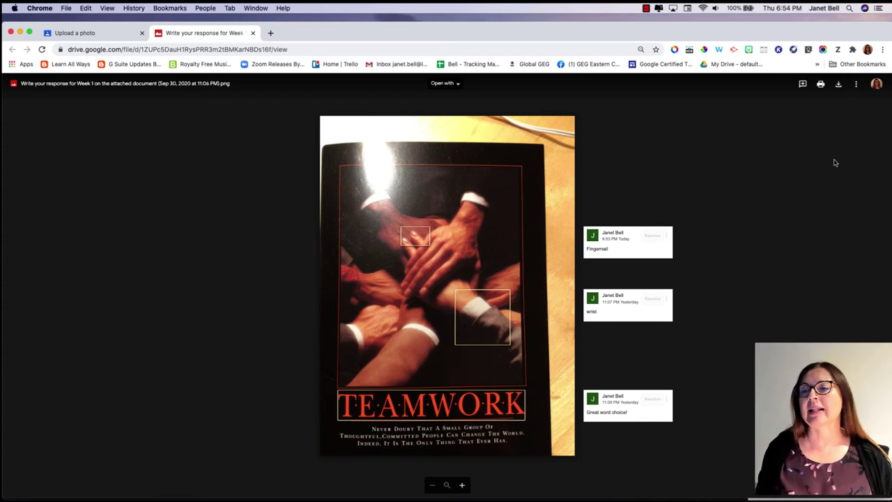
Step: Comment 'We were able to figure this out together!' on the photo's TEAMWORK title
{"action": "left_click", "coordinate": [801, 83]}
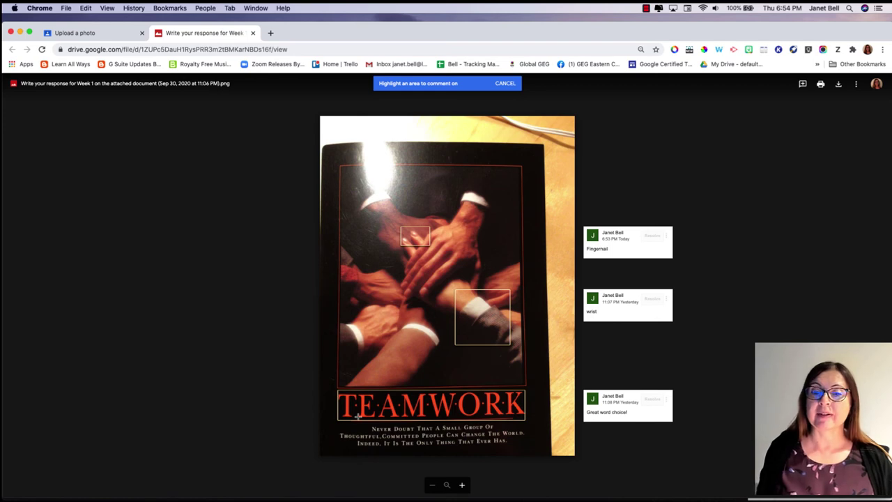
{"action": "left_click_drag", "start_coordinate": [331, 386], "coordinate": [538, 421]}
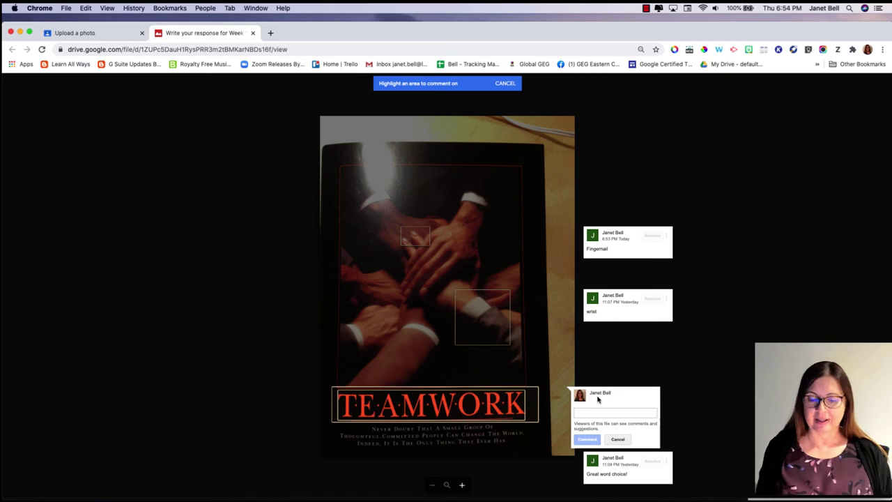
{"action": "type", "text": "We were able to figure this"}
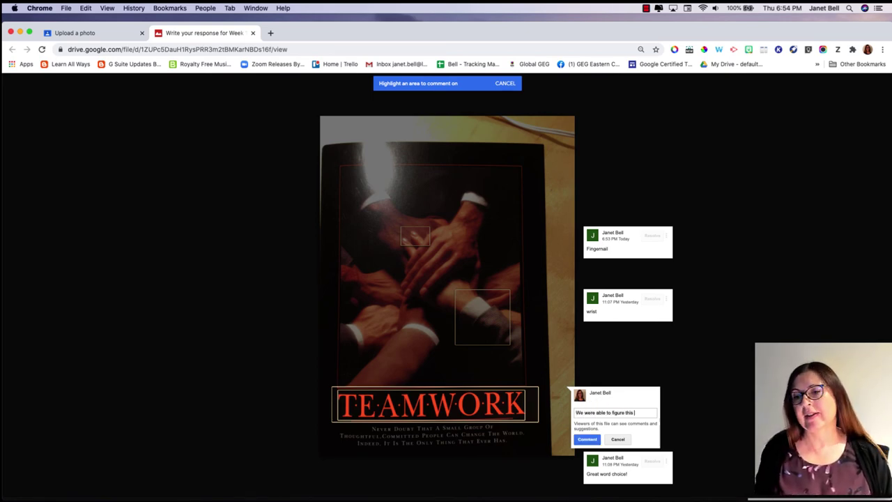
{"action": "type", "text": " out together"}
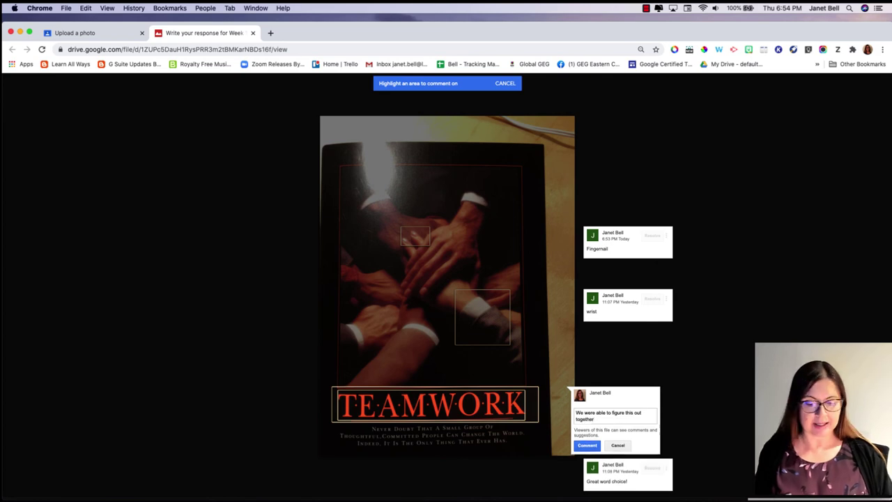
{"action": "left_click", "coordinate": [587, 445]}
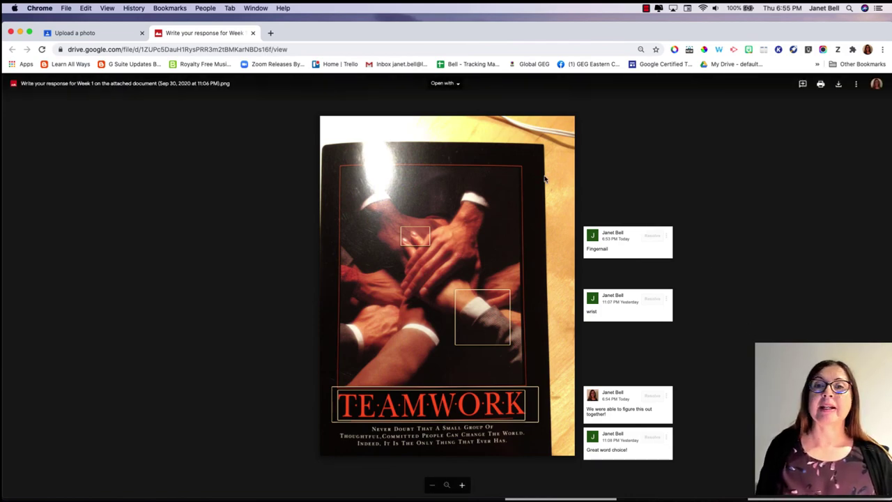
{"action": "key", "text": "ctrl+Up"}
Step: Check the teacher's grading window, return to the Drive photo, and bring up its More actions menu
{"action": "left_click", "coordinate": [330, 159]}
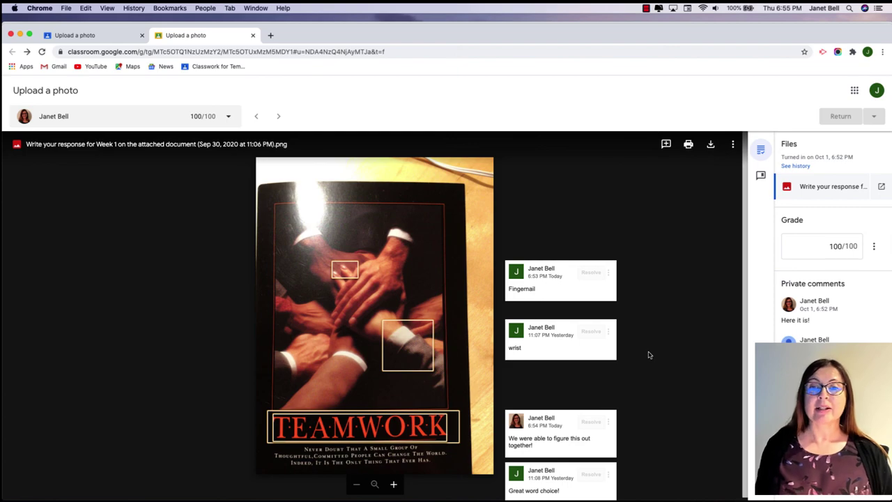
{"action": "key", "text": "ctrl+Up"}
{"action": "left_click", "coordinate": [349, 447]}
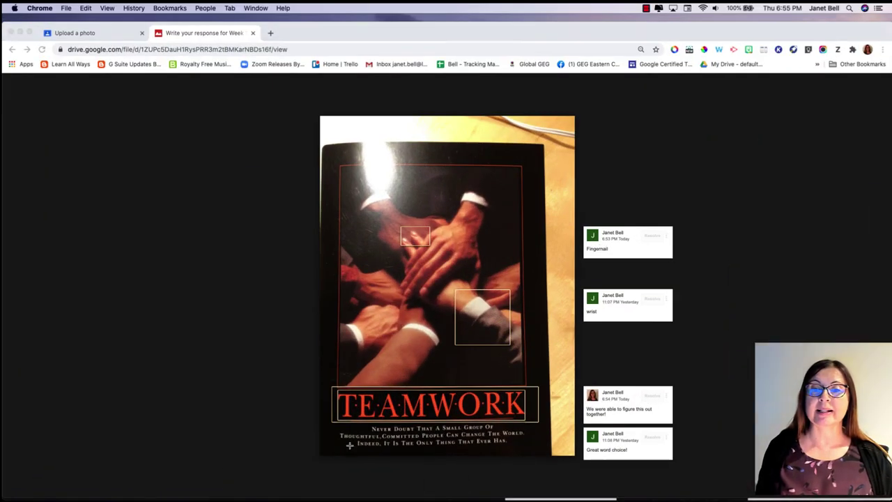
{"action": "left_click", "coordinate": [856, 85]}
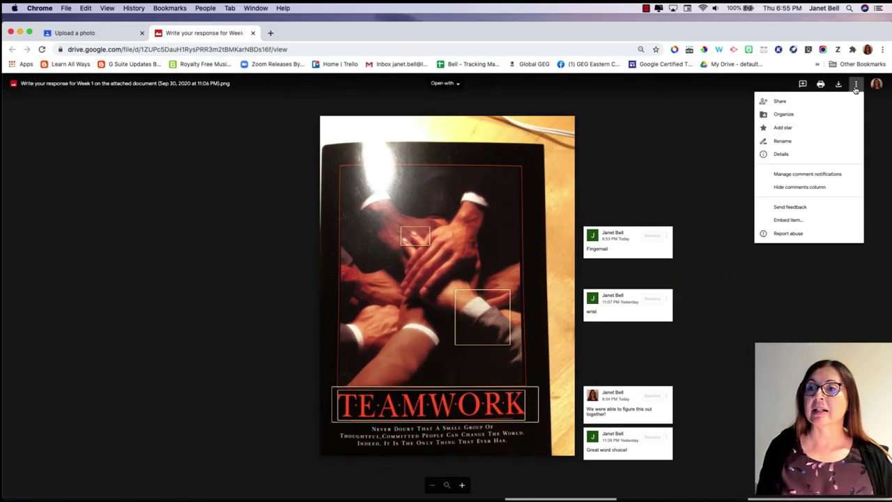